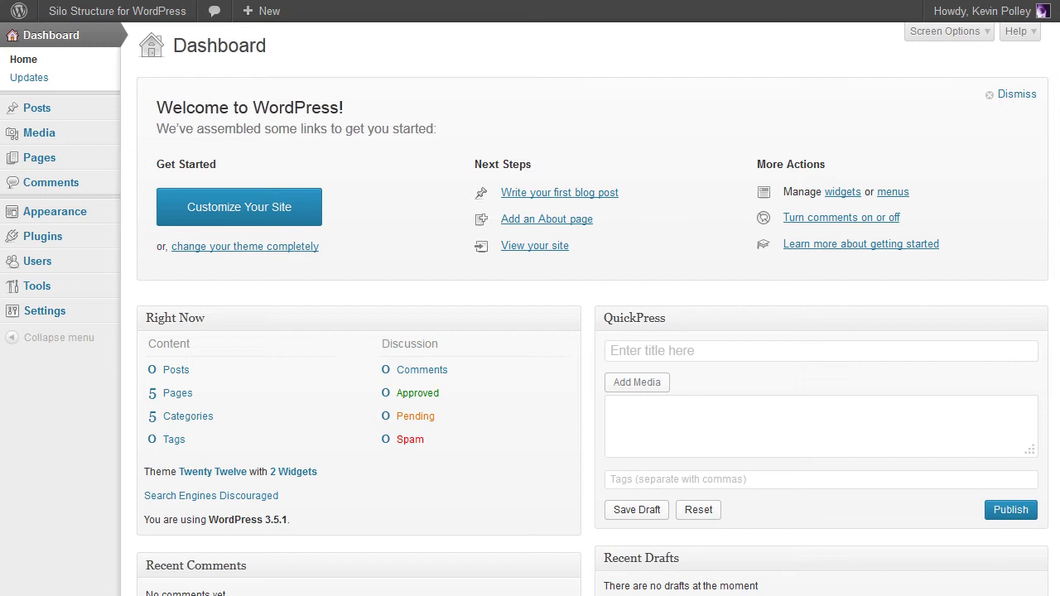
# Step: Go through the Plugins list to the Widgets on Pages options page
pyautogui.moveTo(50, 238)
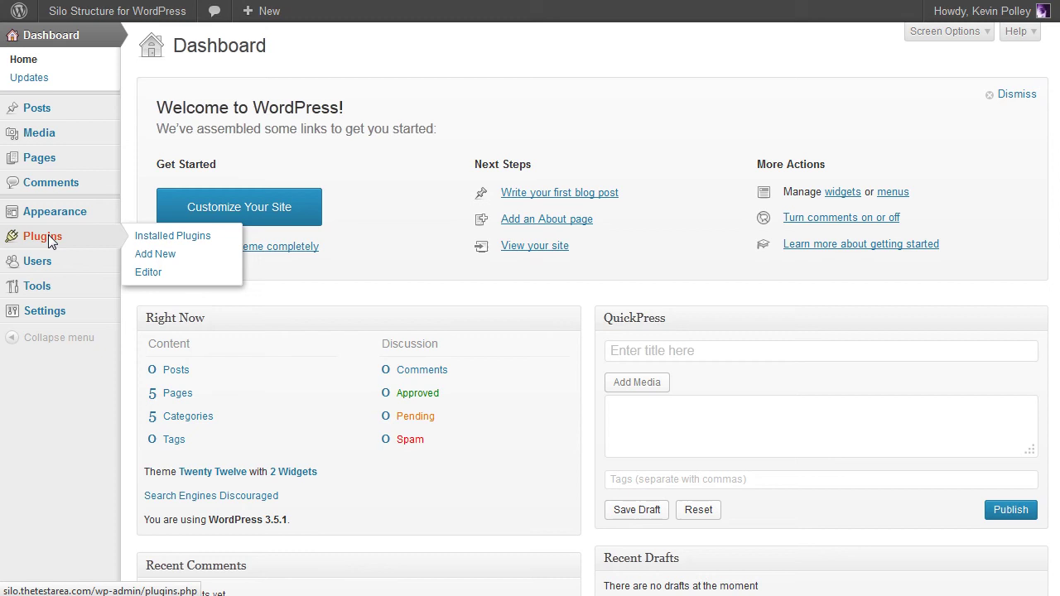
pyautogui.click(49, 238)
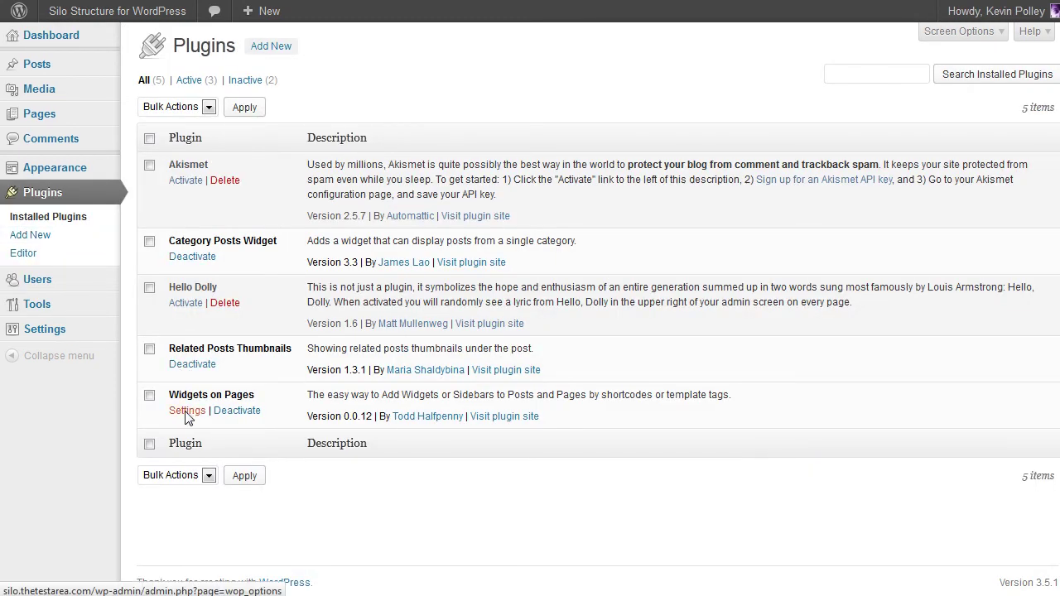
pyautogui.click(188, 411)
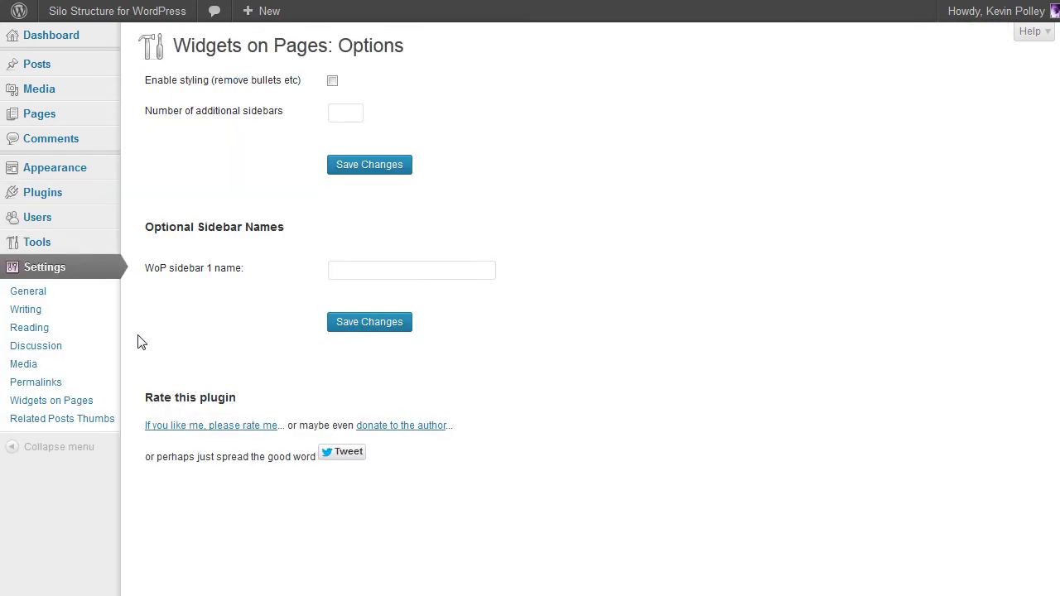
pyautogui.click(54, 403)
# Step: Set 'Number of additional sidebars' to 4 and save the settings
pyautogui.click(331, 111)
pyautogui.write('4')
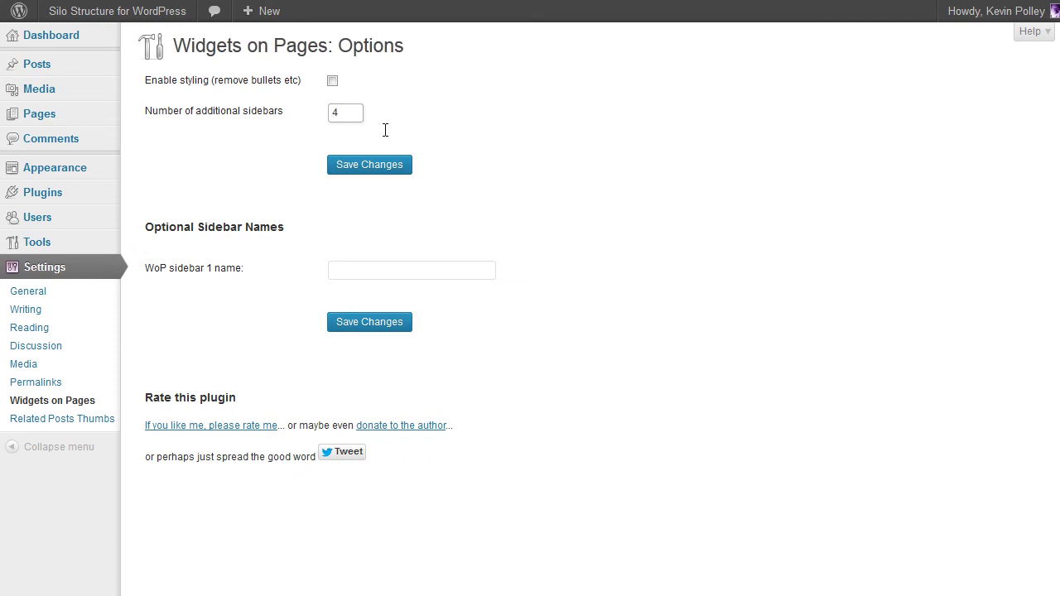
pyautogui.click(364, 162)
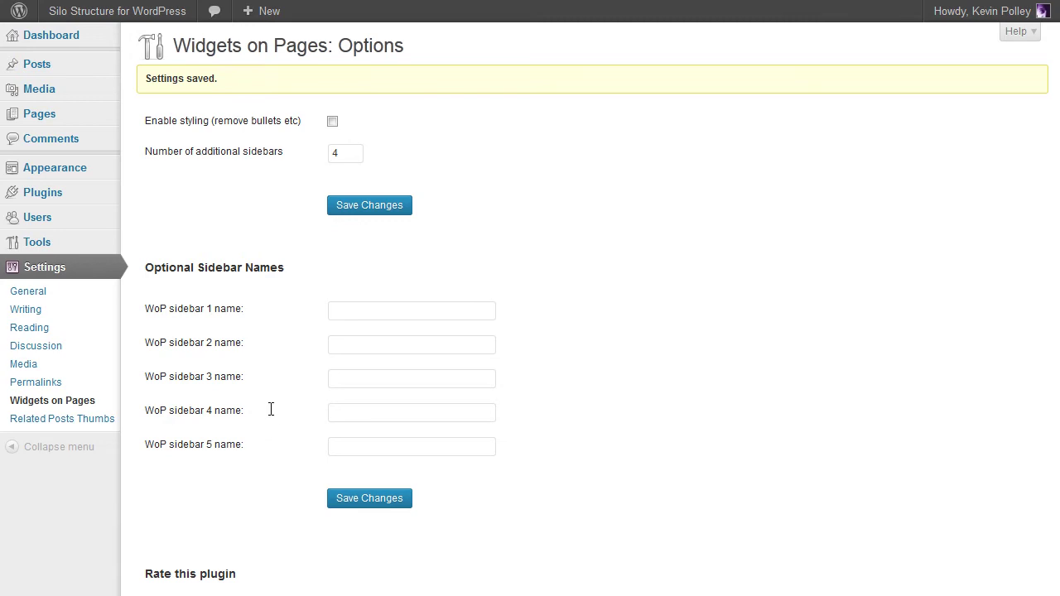
# Step: Name WoP sidebars 1–5 Apples, Banana, Oranges, Category Two and Category One, then save
pyautogui.click(389, 310)
pyautogui.write('Apples')
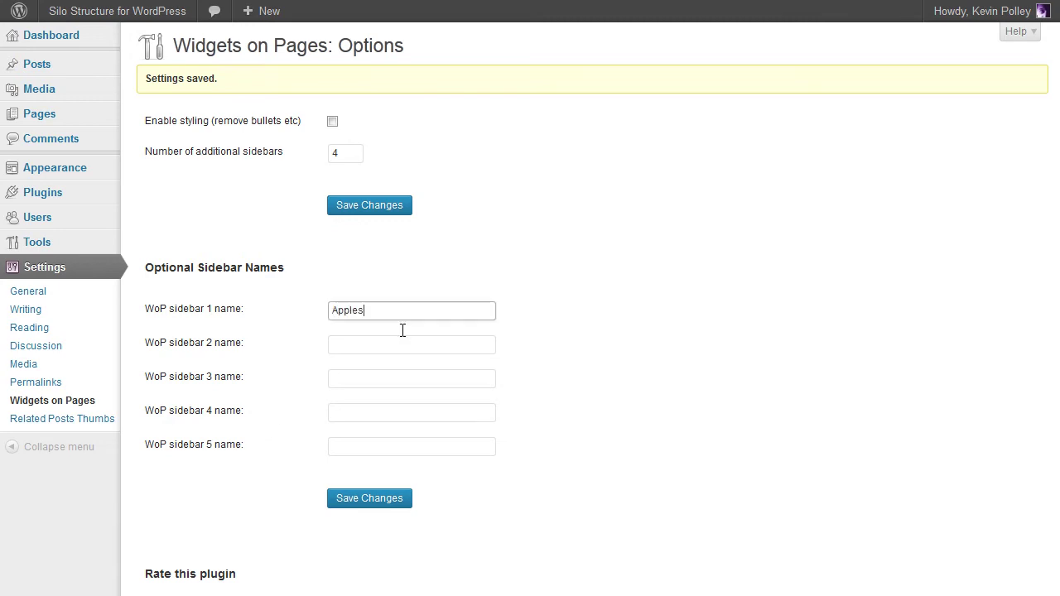
pyautogui.click(363, 345)
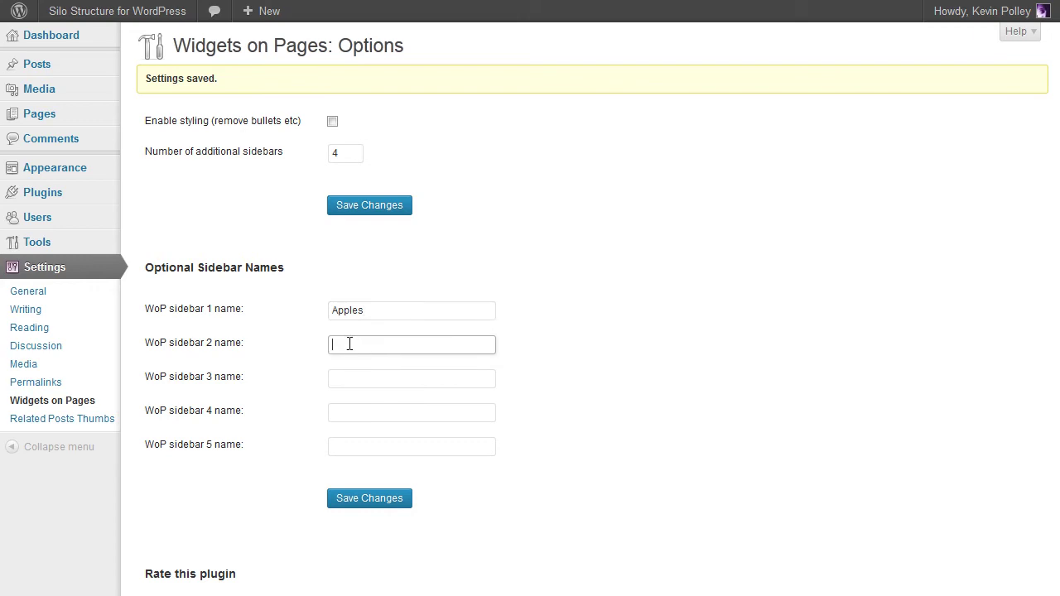
pyautogui.write('Banana')
pyautogui.click(379, 377)
pyautogui.write('Oranges')
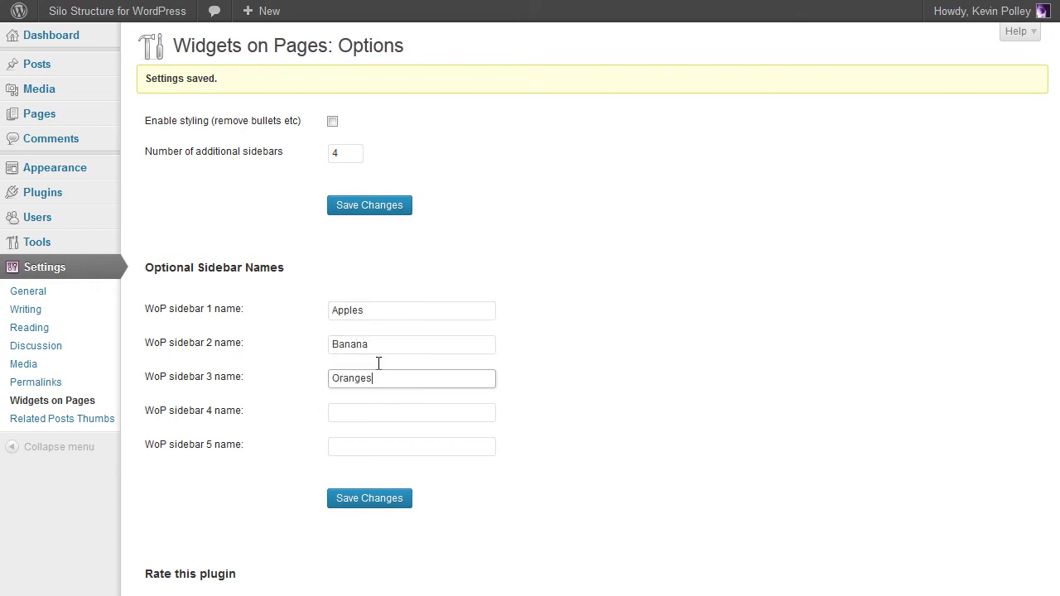
pyautogui.click(367, 413)
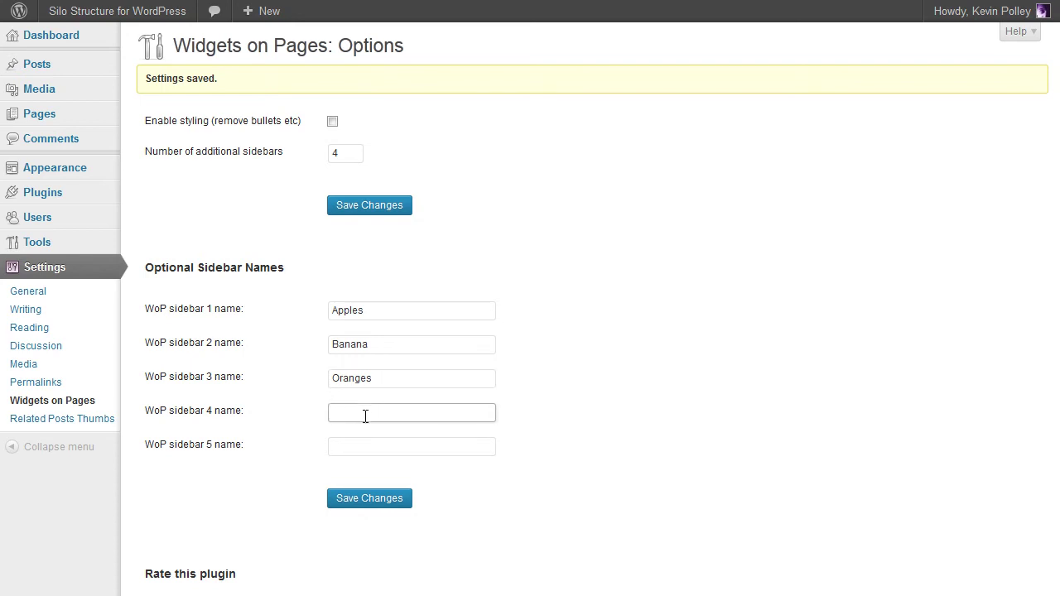
pyautogui.write('Category Two')
pyautogui.click(361, 450)
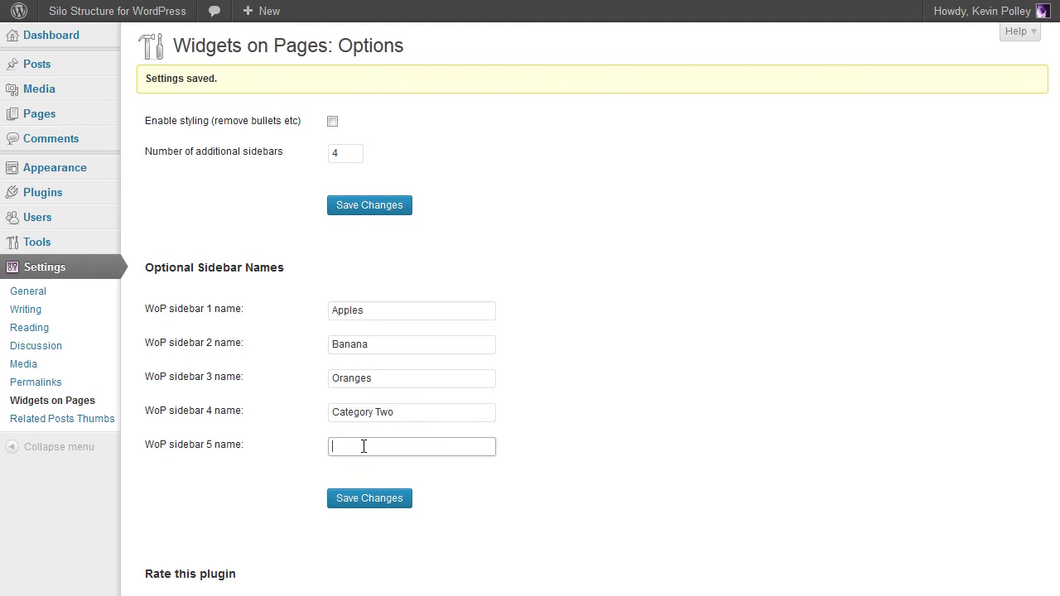
pyautogui.write('Category One')
pyautogui.click(365, 499)
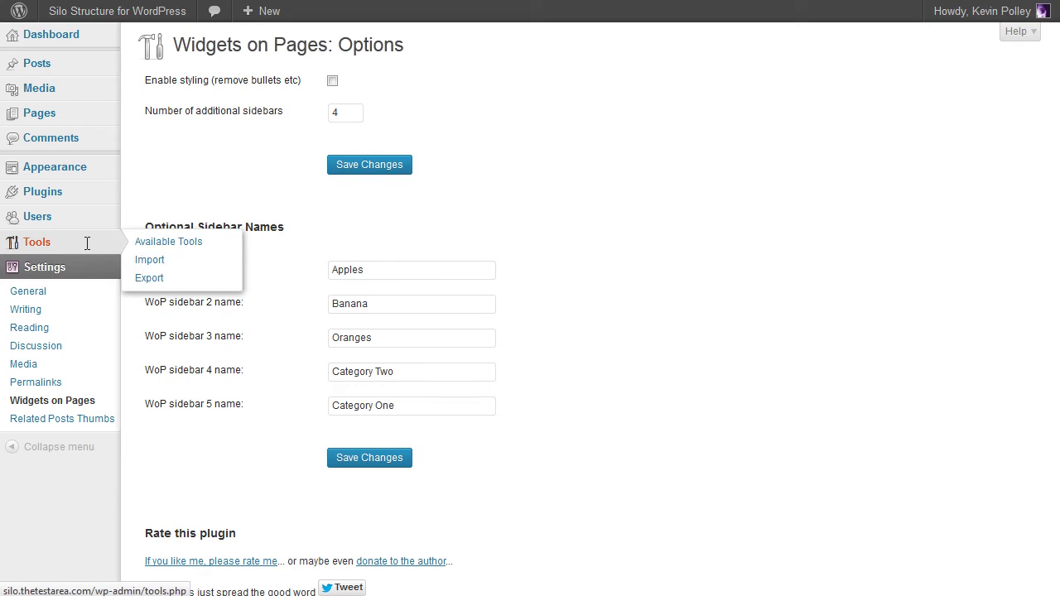
# Step: Open Appearance > Widgets and scroll through the new Apples-to-Category One sidebar areas
pyautogui.moveTo(88, 166)
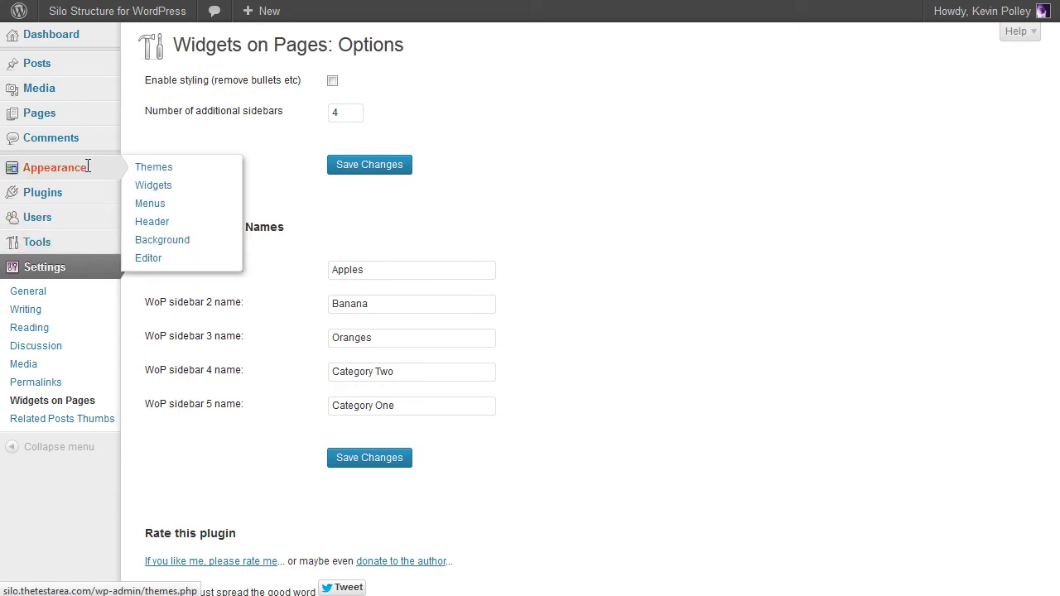
pyautogui.click(142, 186)
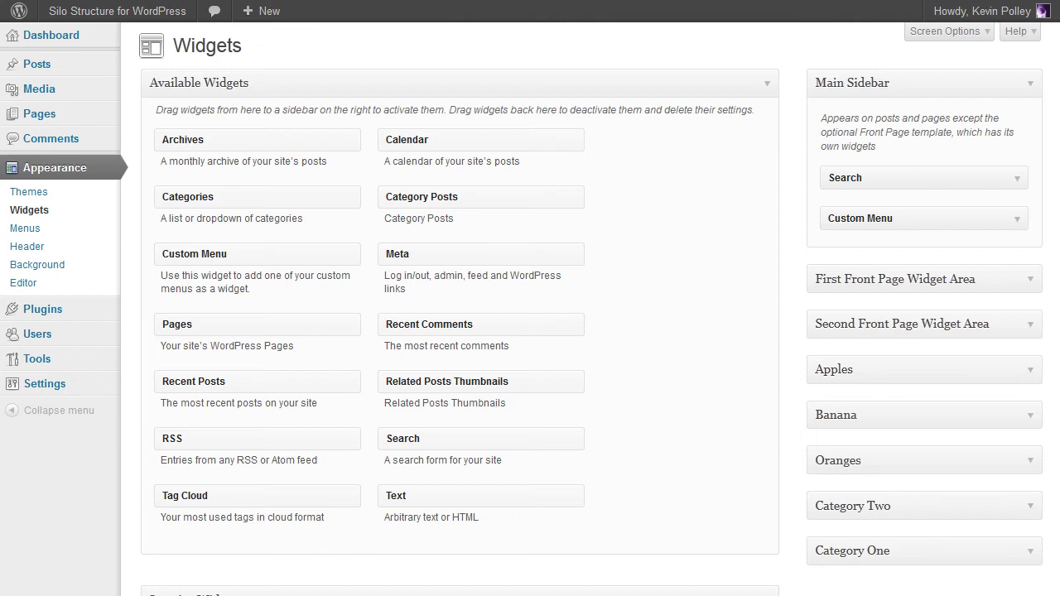
pyautogui.scroll(-2, 1027, 329)
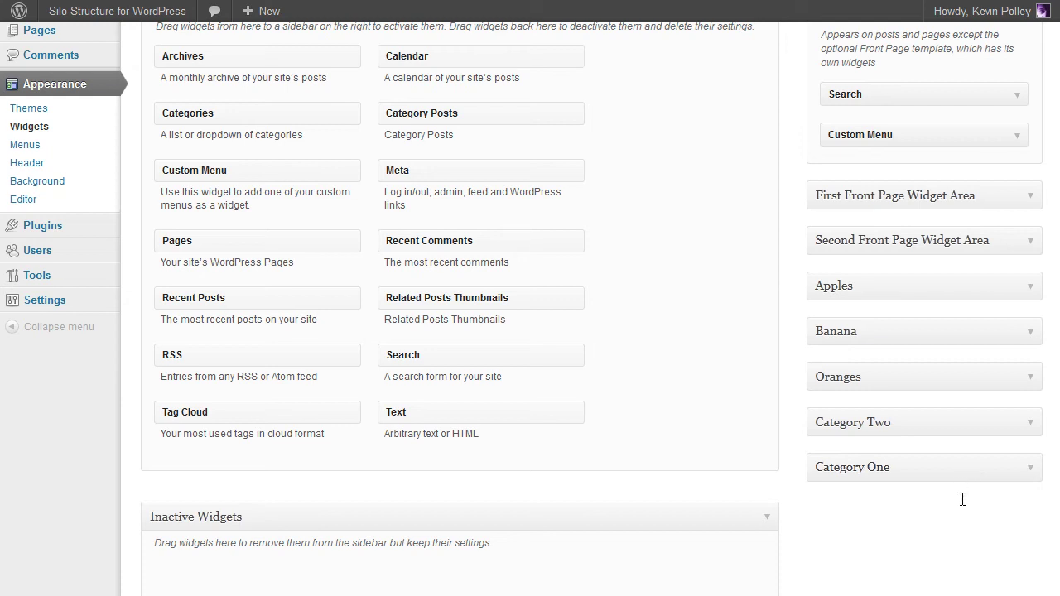
pyautogui.scroll(2, 962, 497)
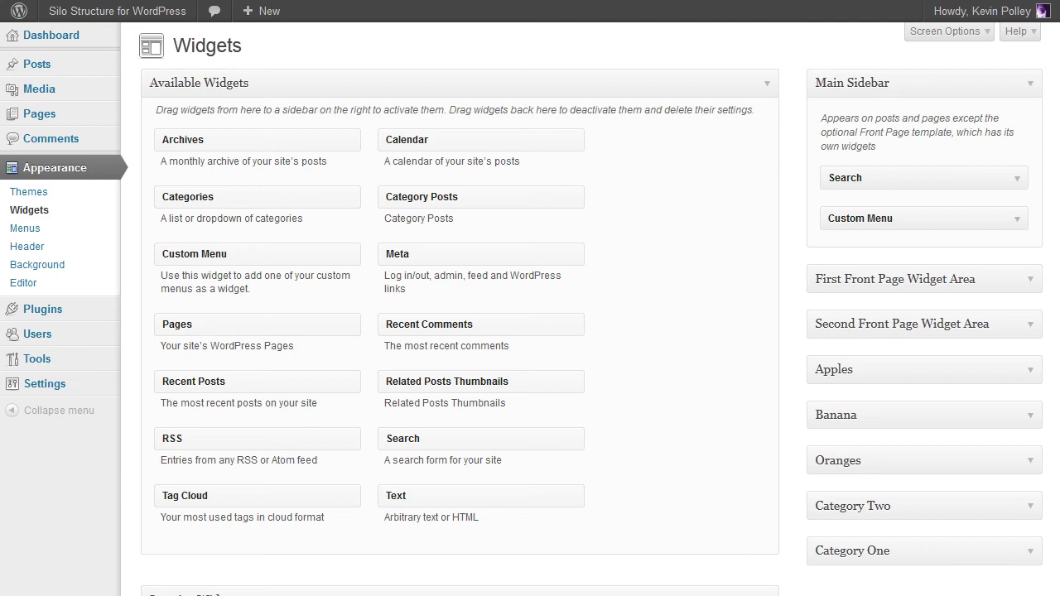
pyautogui.scroll(-1, 1025, 338)
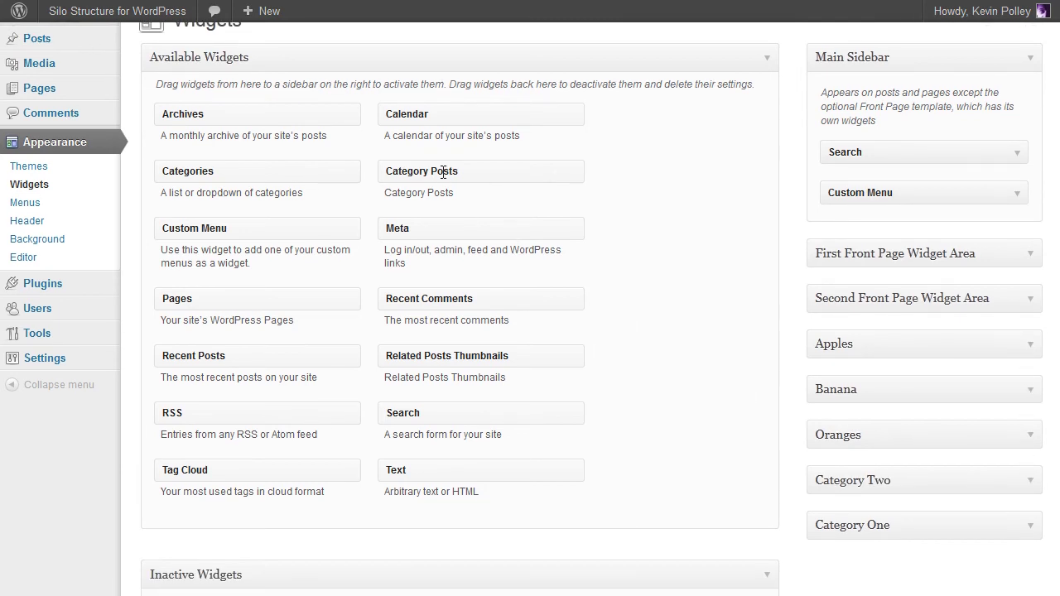
# Step: Drag a Category Posts widget into the Apples sidebar
pyautogui.moveTo(443, 172); pyautogui.dragTo(881, 348)
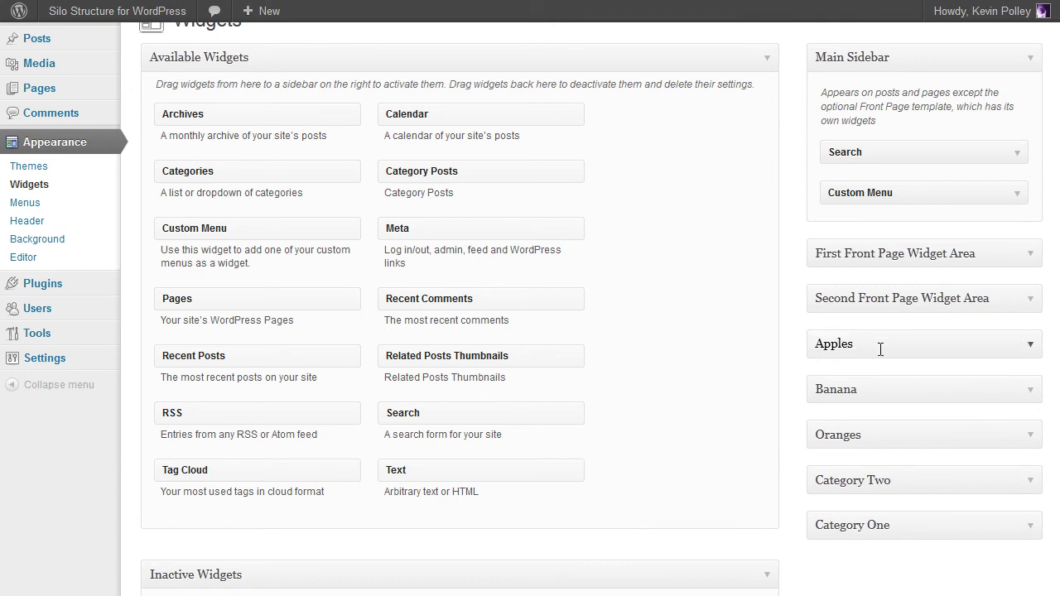
pyautogui.click(1032, 344)
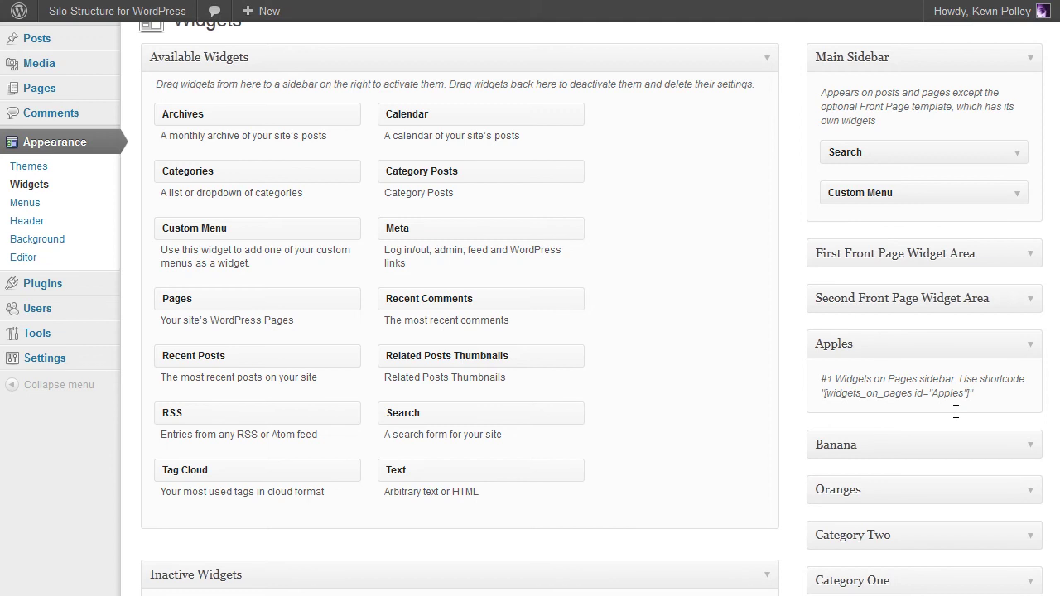
pyautogui.moveTo(487, 172); pyautogui.dragTo(937, 428)
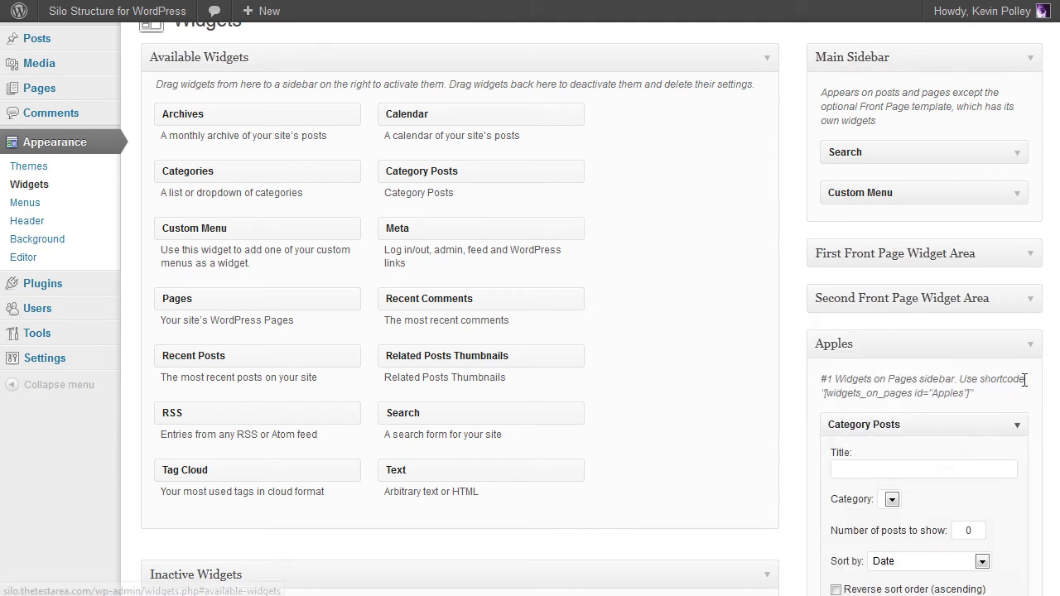
# Step: Add a Category Posts widget to the Banana sidebar and close both widget forms
pyautogui.scroll(-3, 938, 428)
pyautogui.scroll(-1, 522, 309)
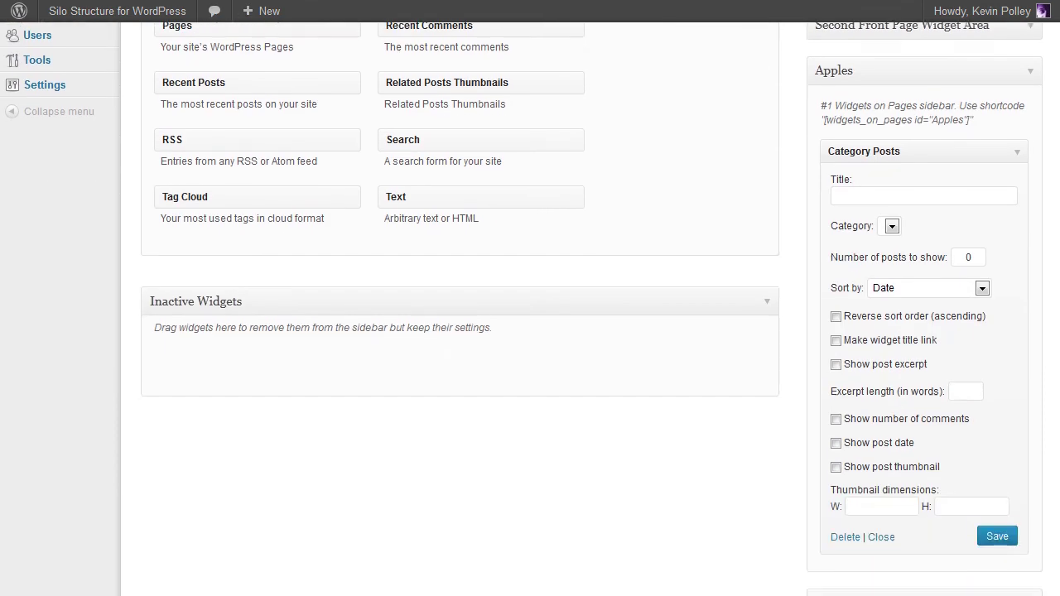
pyautogui.scroll(-3, 1008, 390)
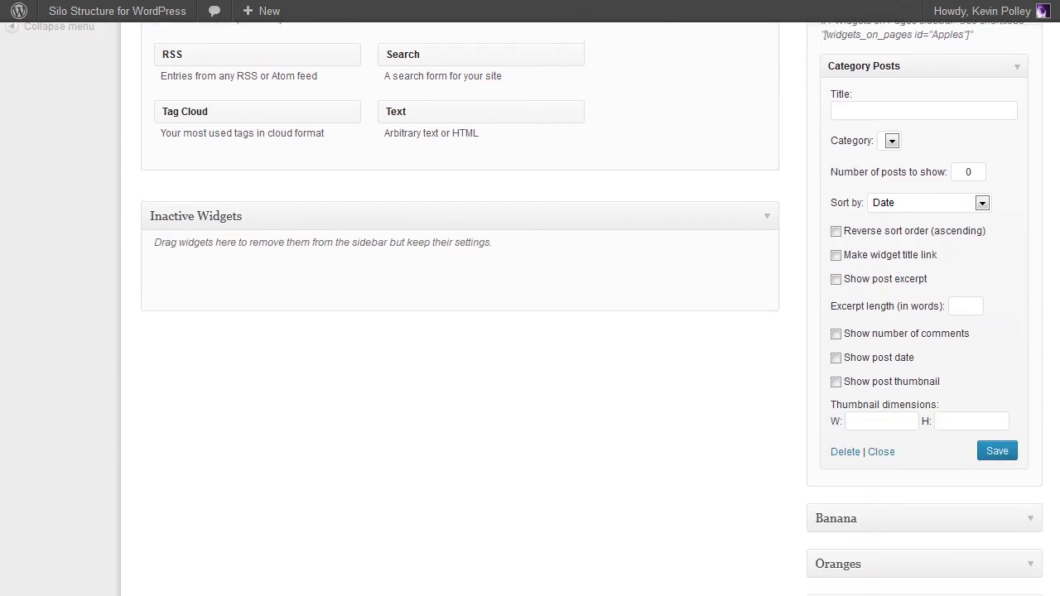
pyautogui.click(1031, 378)
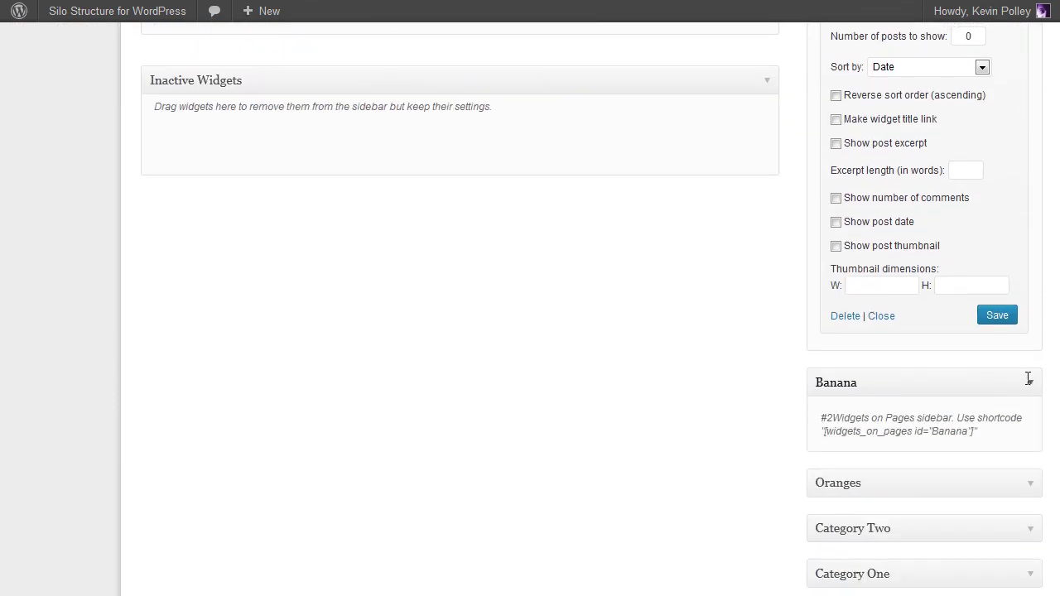
pyautogui.scroll(6, 1049, 190)
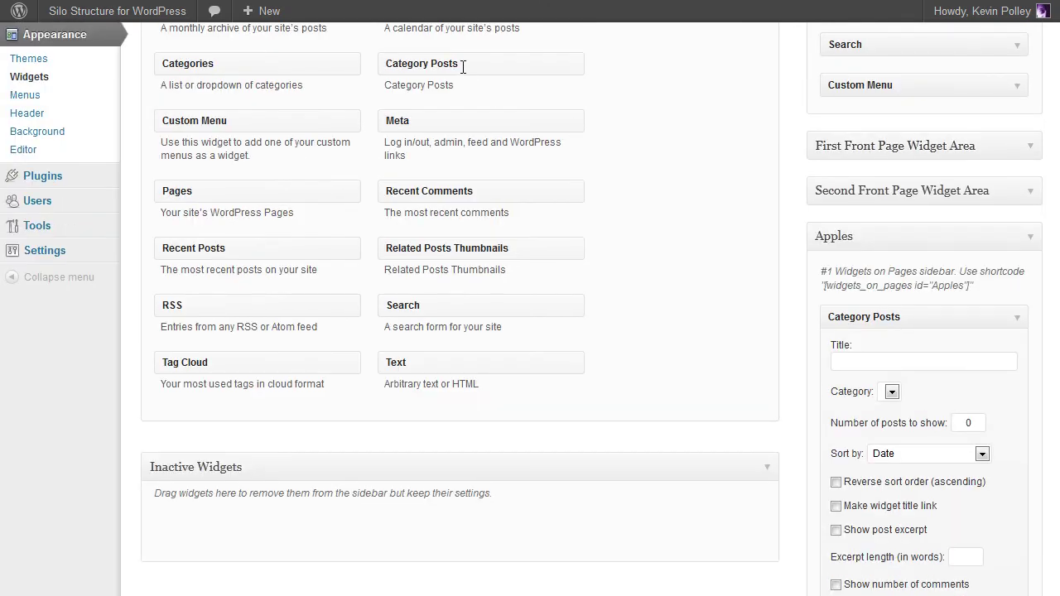
pyautogui.moveTo(464, 60); pyautogui.dragTo(899, 401)
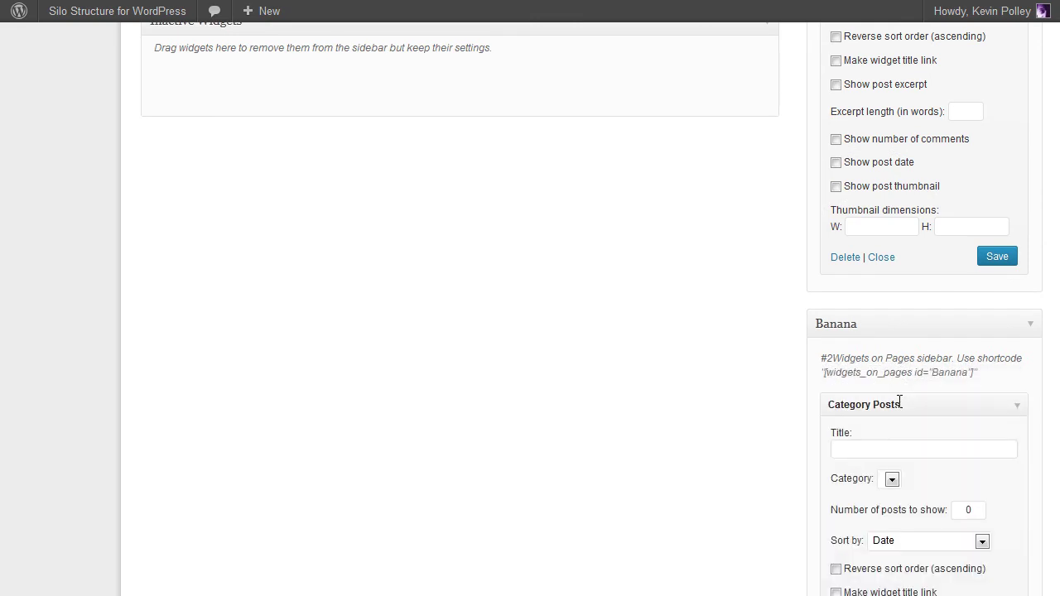
pyautogui.scroll(-4, 898, 403)
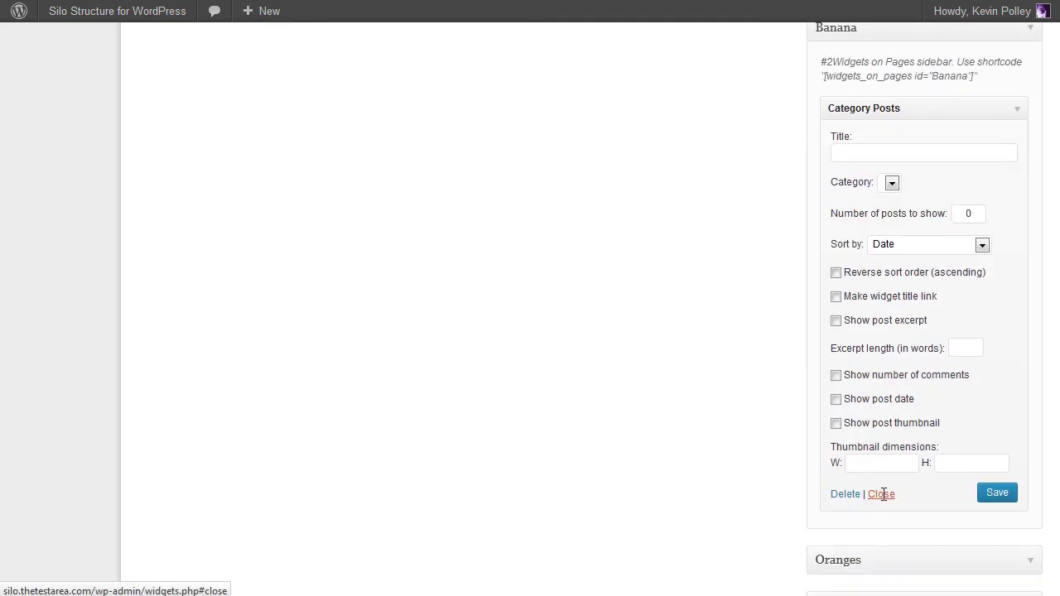
pyautogui.click(879, 494)
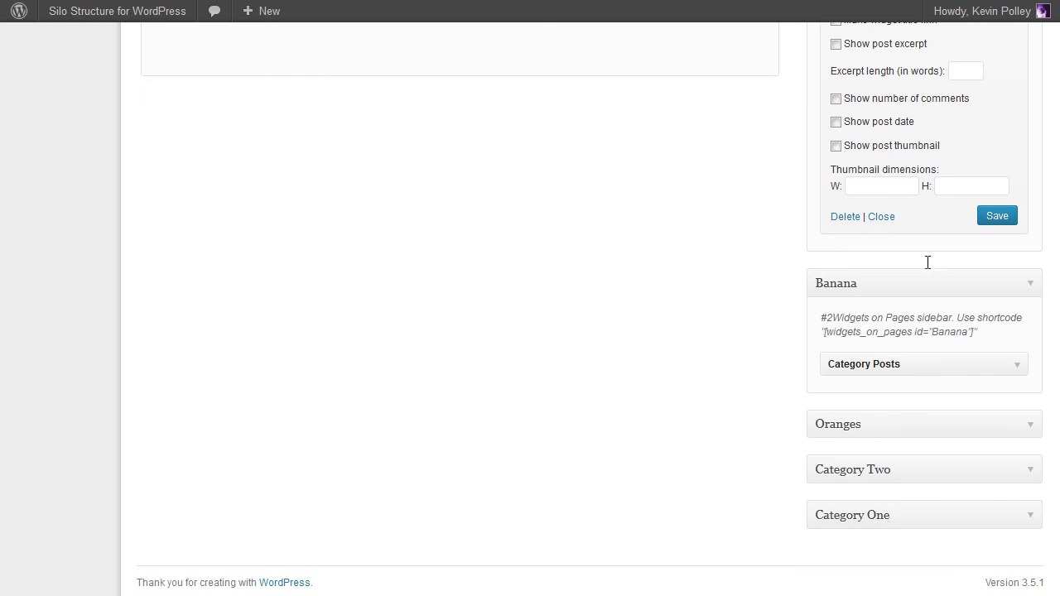
pyautogui.click(881, 217)
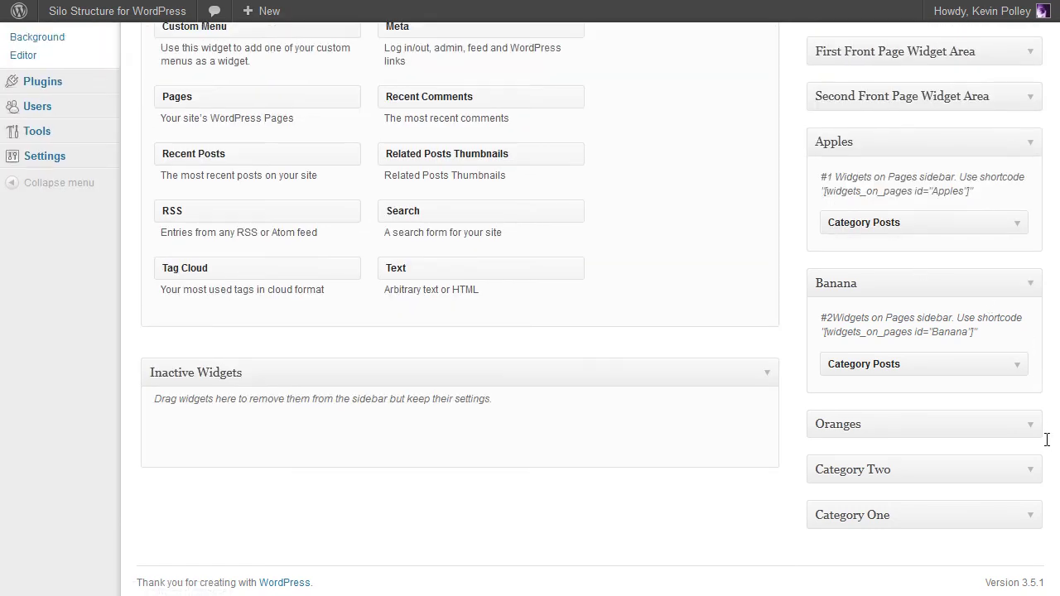
# Step: Add a Category Posts widget to the Oranges sidebar and close its form
pyautogui.click(1032, 423)
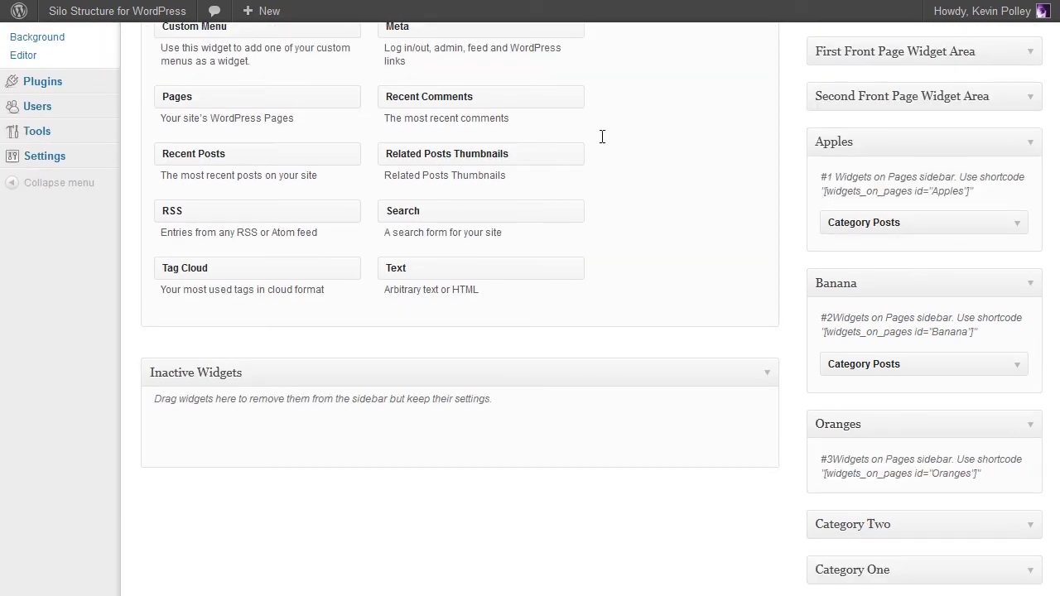
pyautogui.scroll(3, 641, 171)
pyautogui.moveTo(488, 95); pyautogui.dragTo(928, 467)
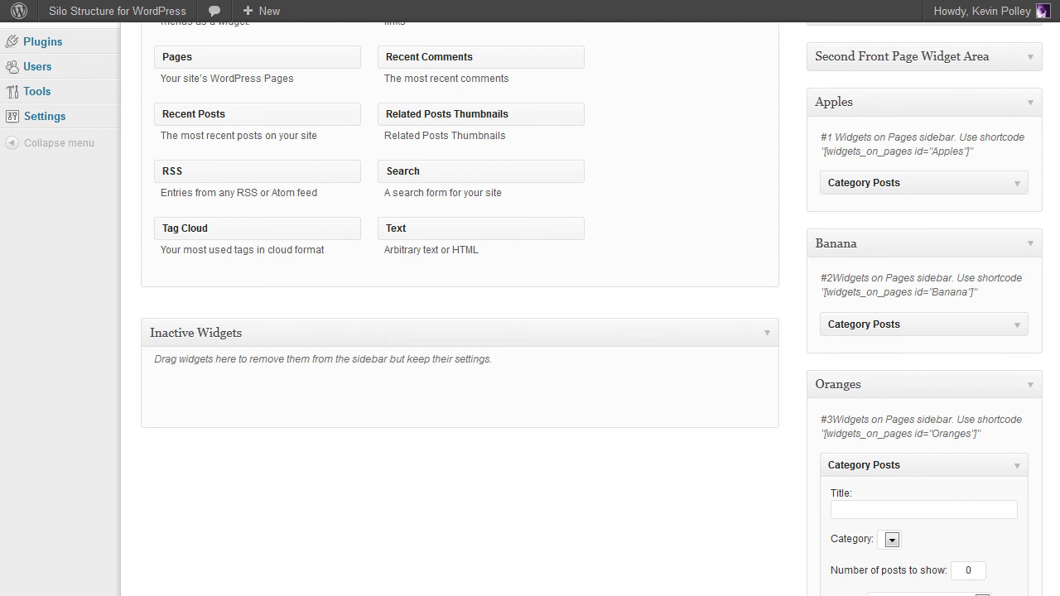
pyautogui.scroll(-5, 592, 308)
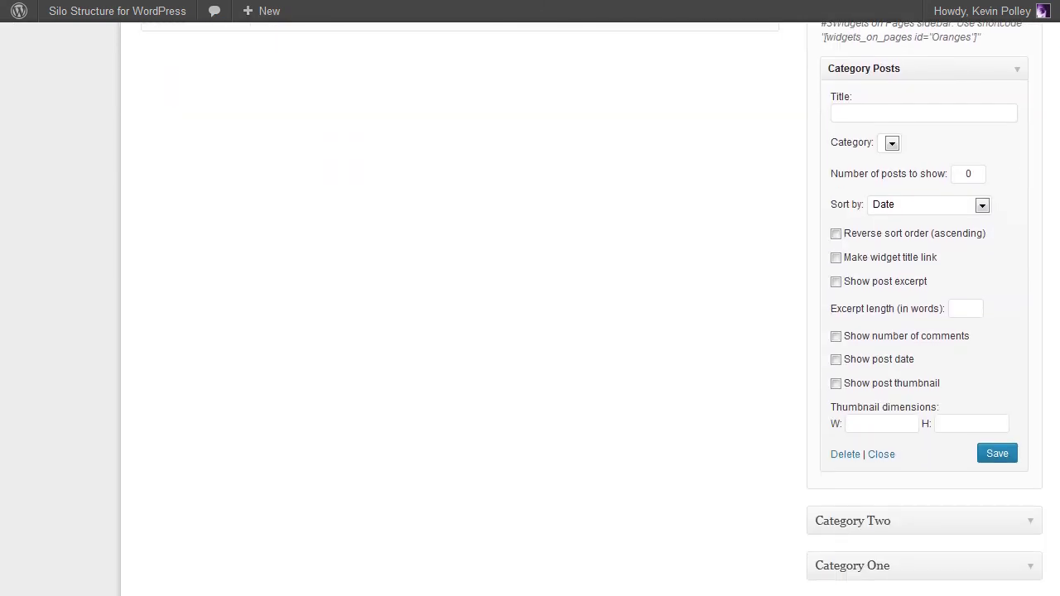
pyautogui.click(882, 454)
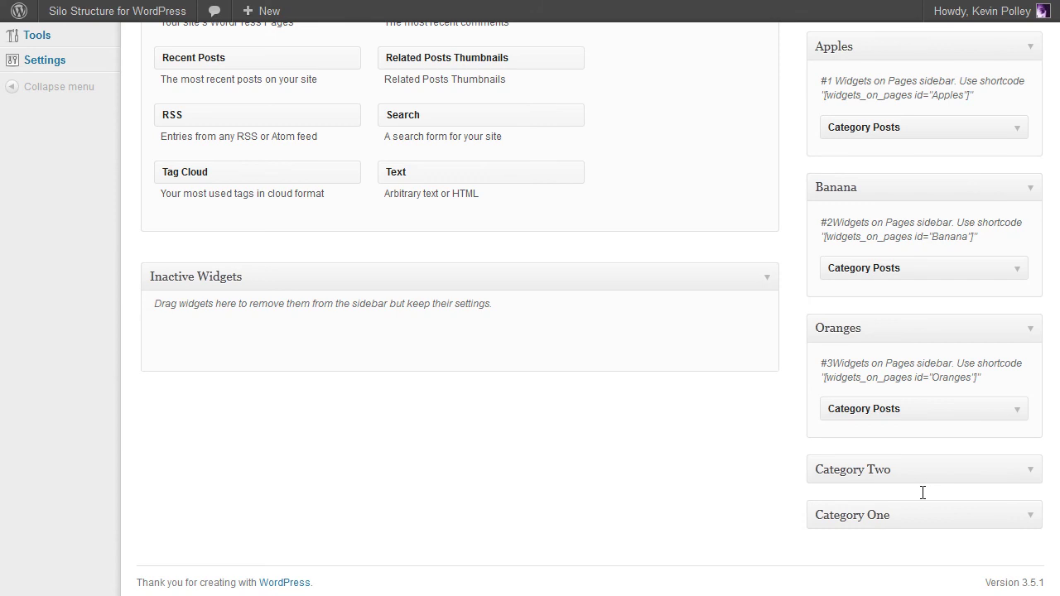
# Step: Collapse Banana and Apples, then add a Category Posts widget to Category Two
pyautogui.click(923, 479)
pyautogui.click(1031, 328)
pyautogui.click(1032, 223)
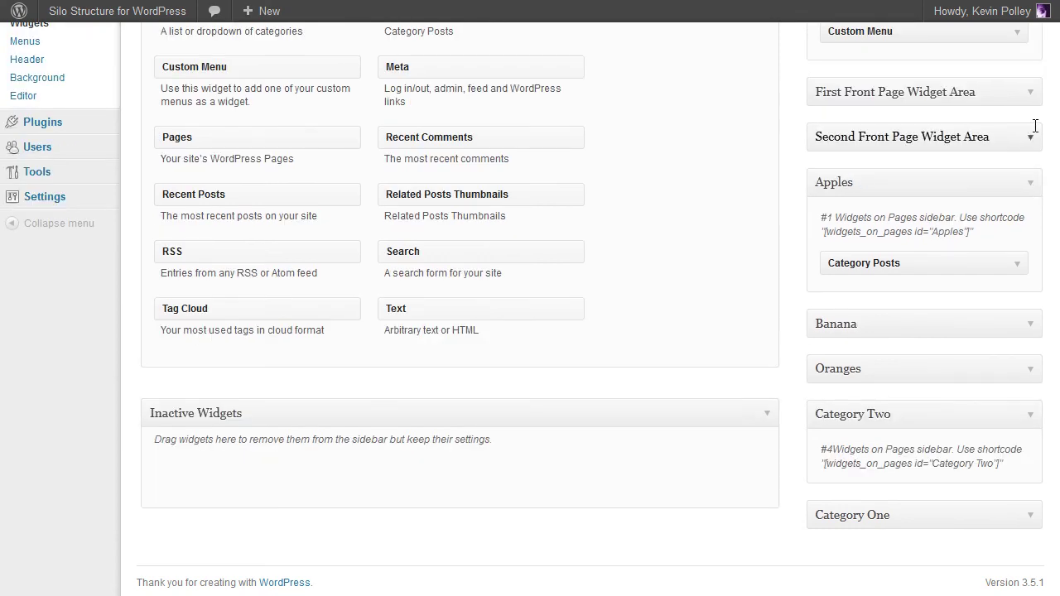
pyautogui.click(1032, 182)
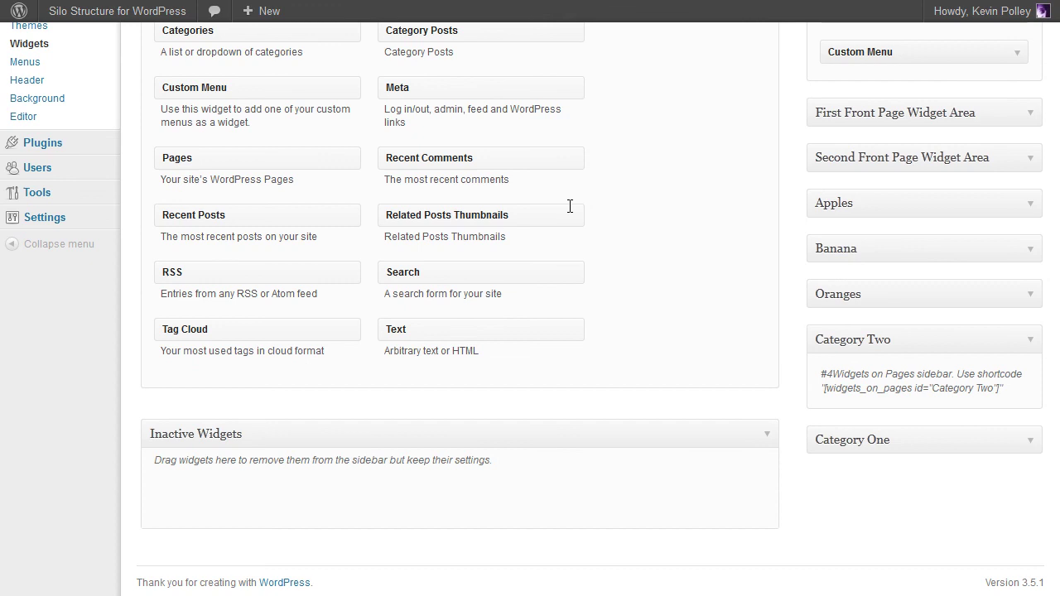
pyautogui.moveTo(512, 70); pyautogui.dragTo(911, 422)
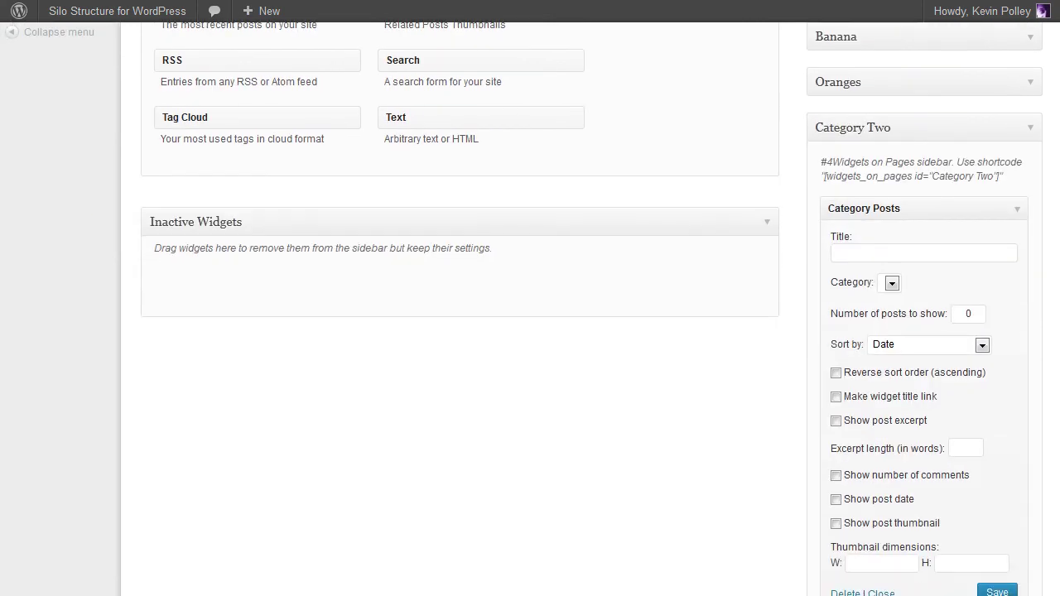
pyautogui.scroll(-3, 530, 331)
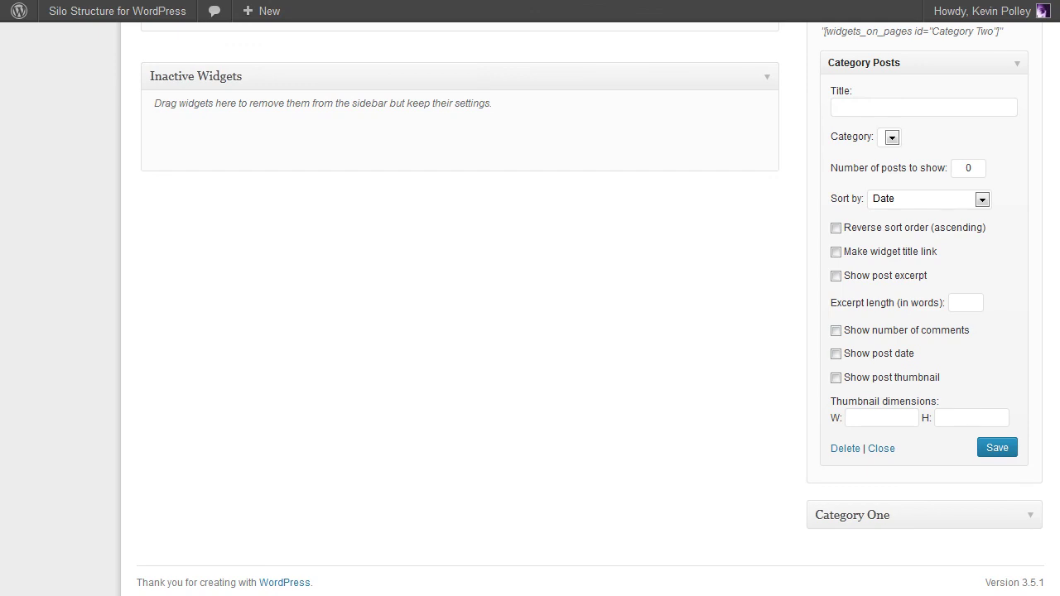